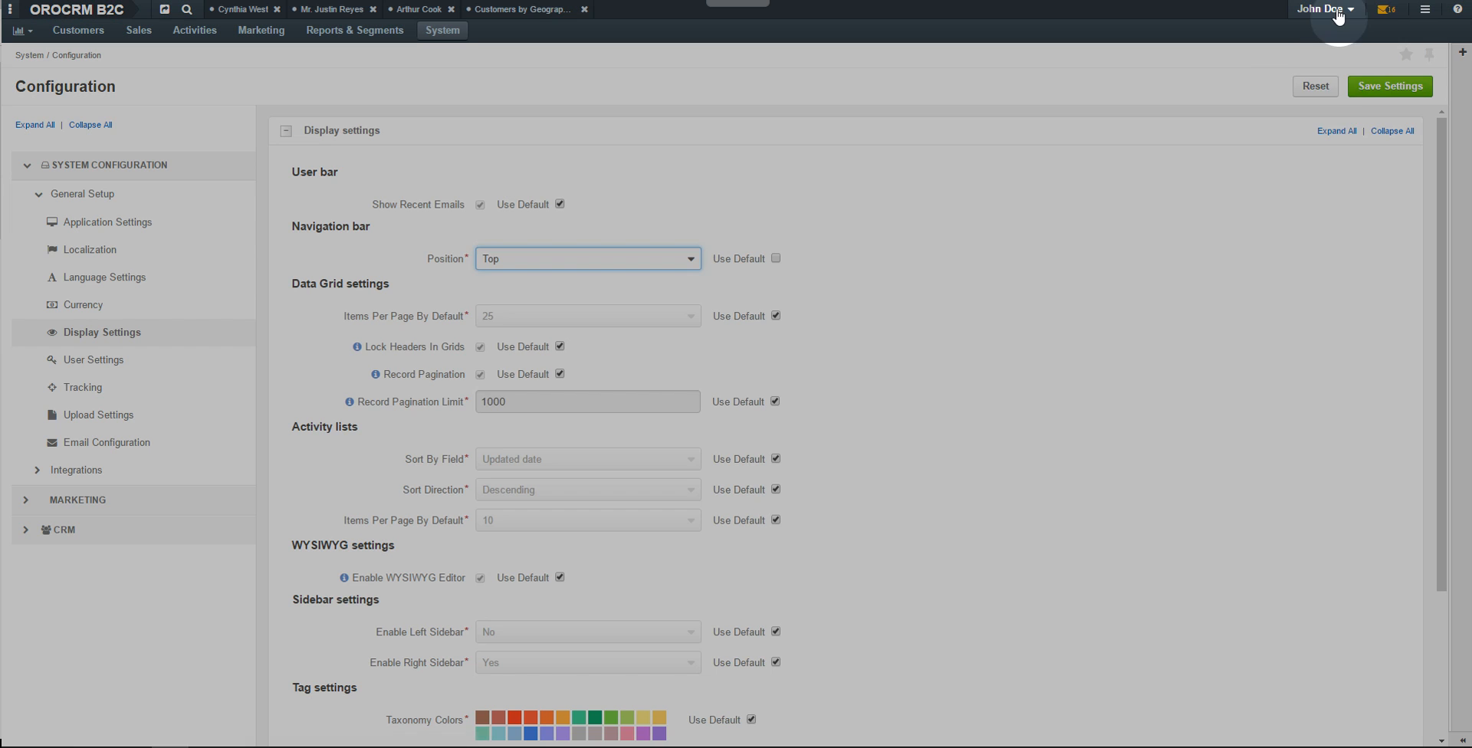
# - Open the display settings in the signed-in user's personal configuration
pyautogui.click(1339, 10)
pyautogui.click(1342, 52)
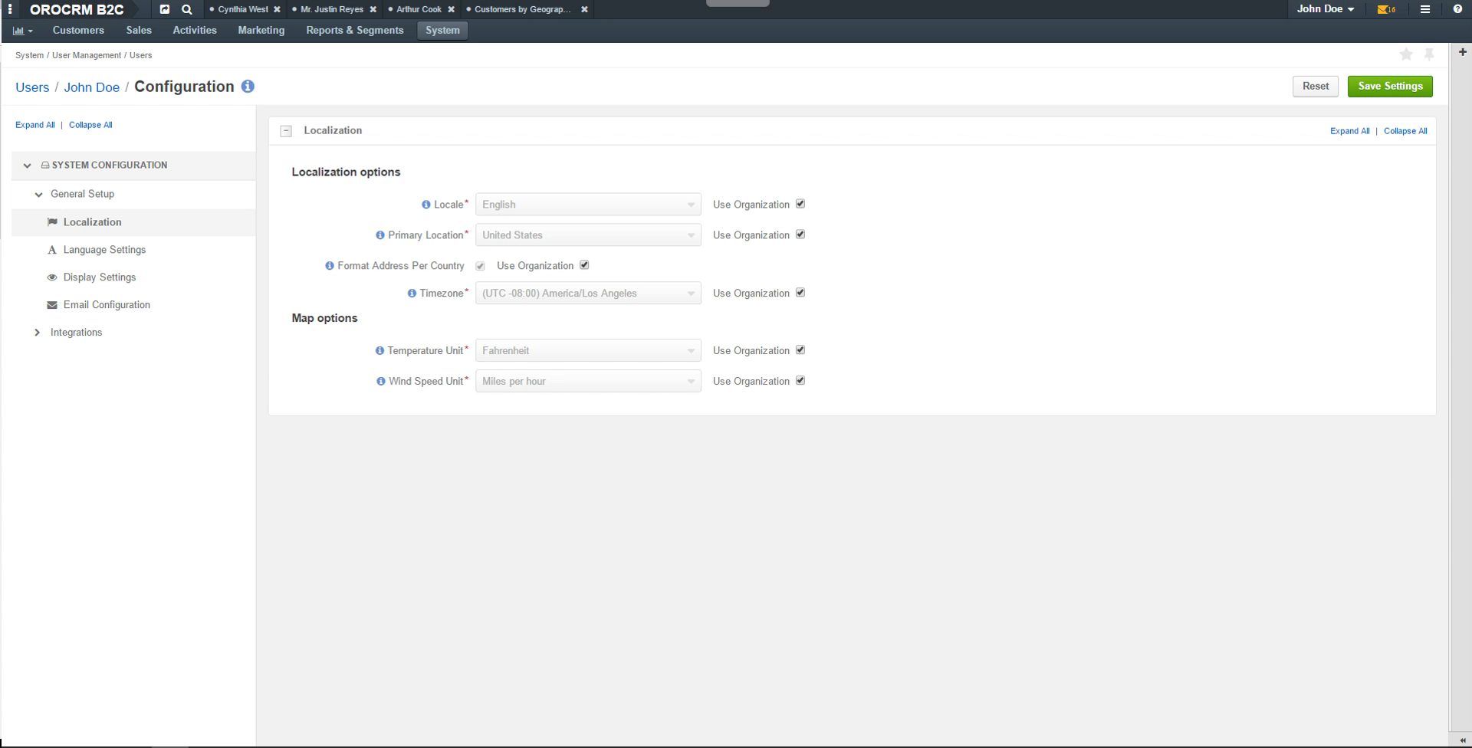
pyautogui.click(127, 277)
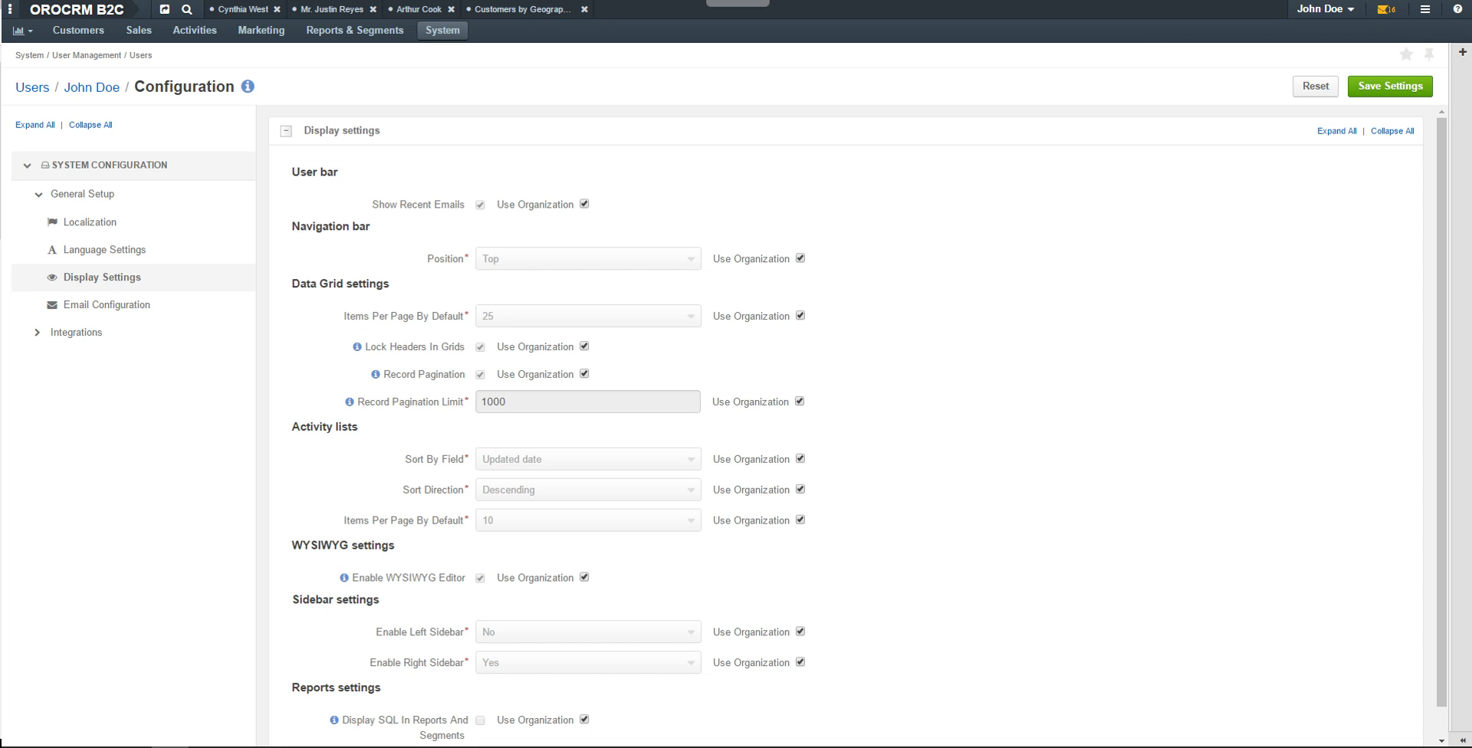
# - Override the organization defaults to disable Show Recent Emails and set the navigation bar position to Left, and save the settings
pyautogui.click(585, 204)
pyautogui.click(480, 205)
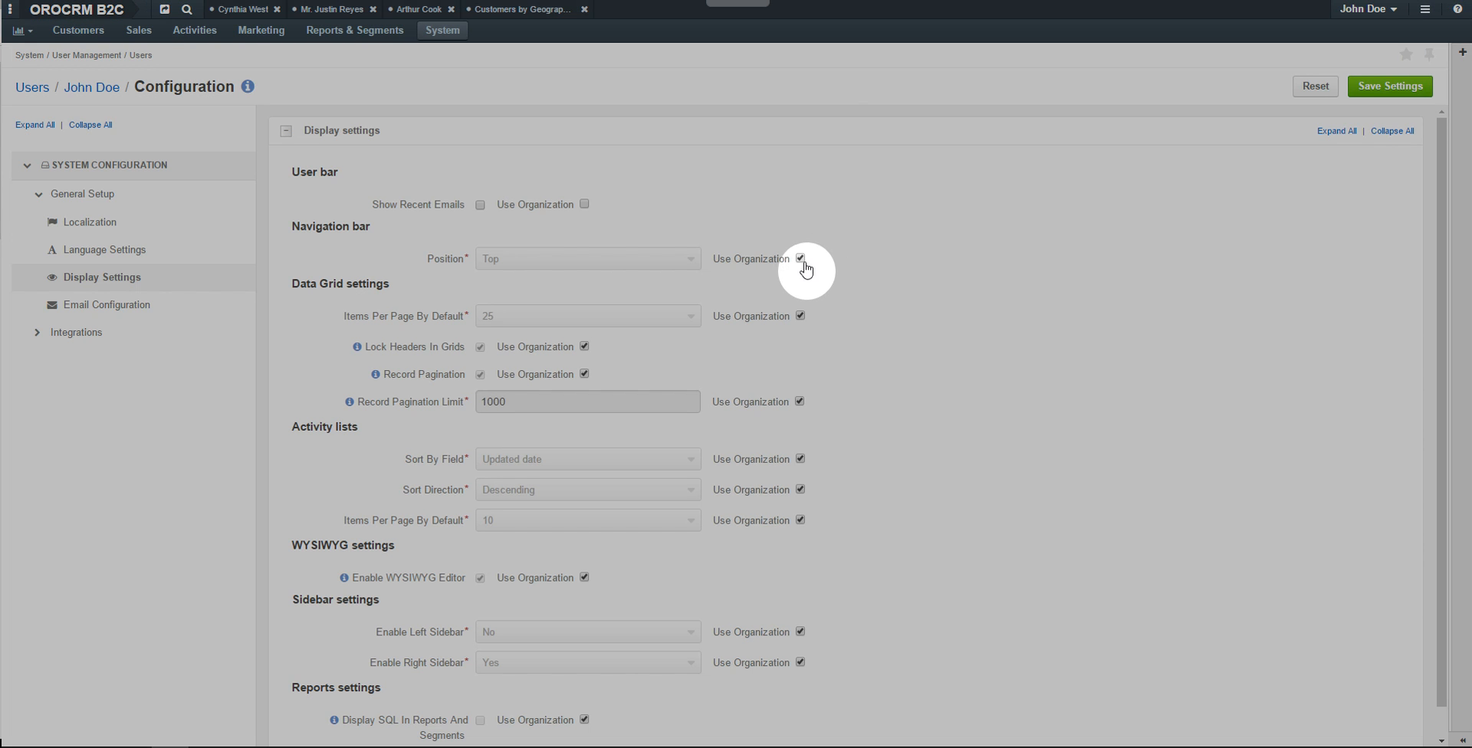
pyautogui.click(800, 259)
pyautogui.click(521, 261)
pyautogui.click(522, 288)
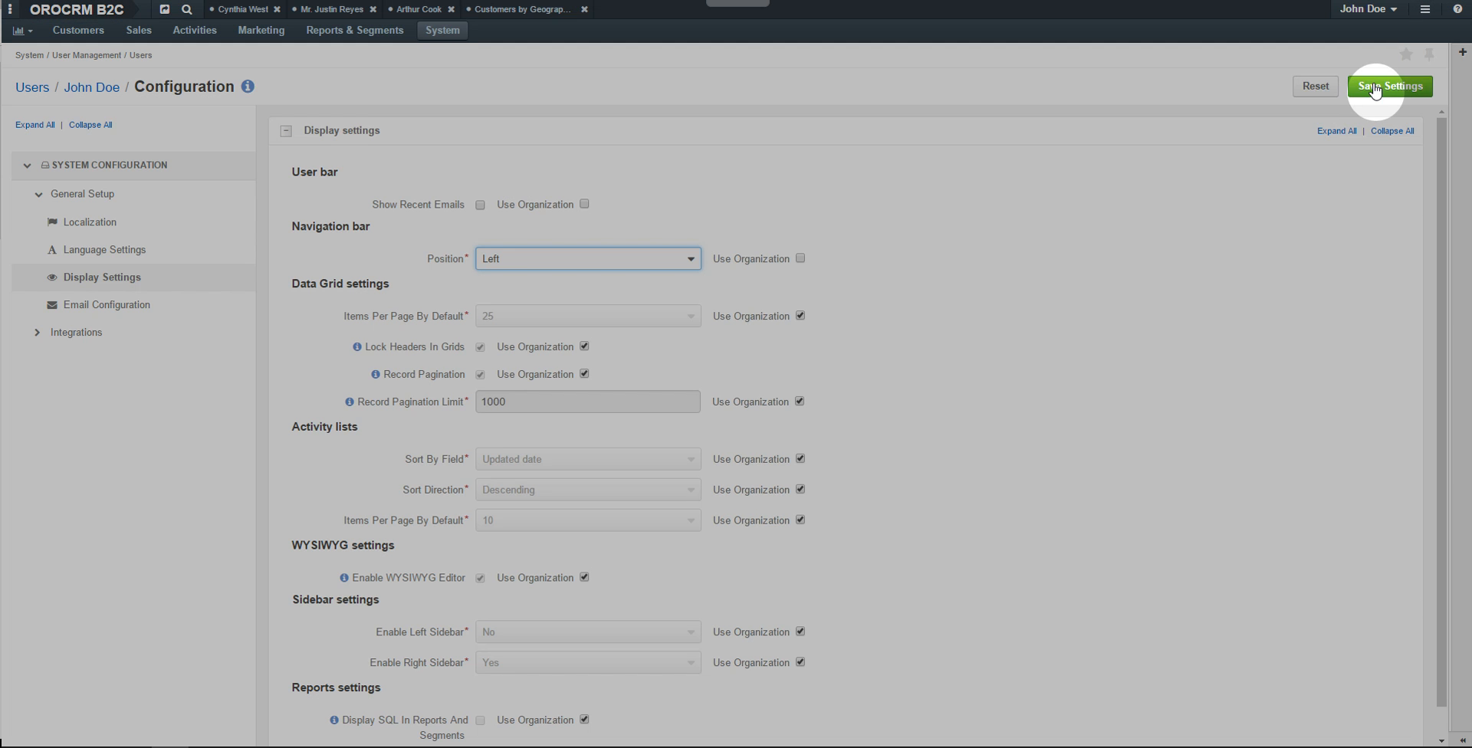
pyautogui.click(1390, 86)
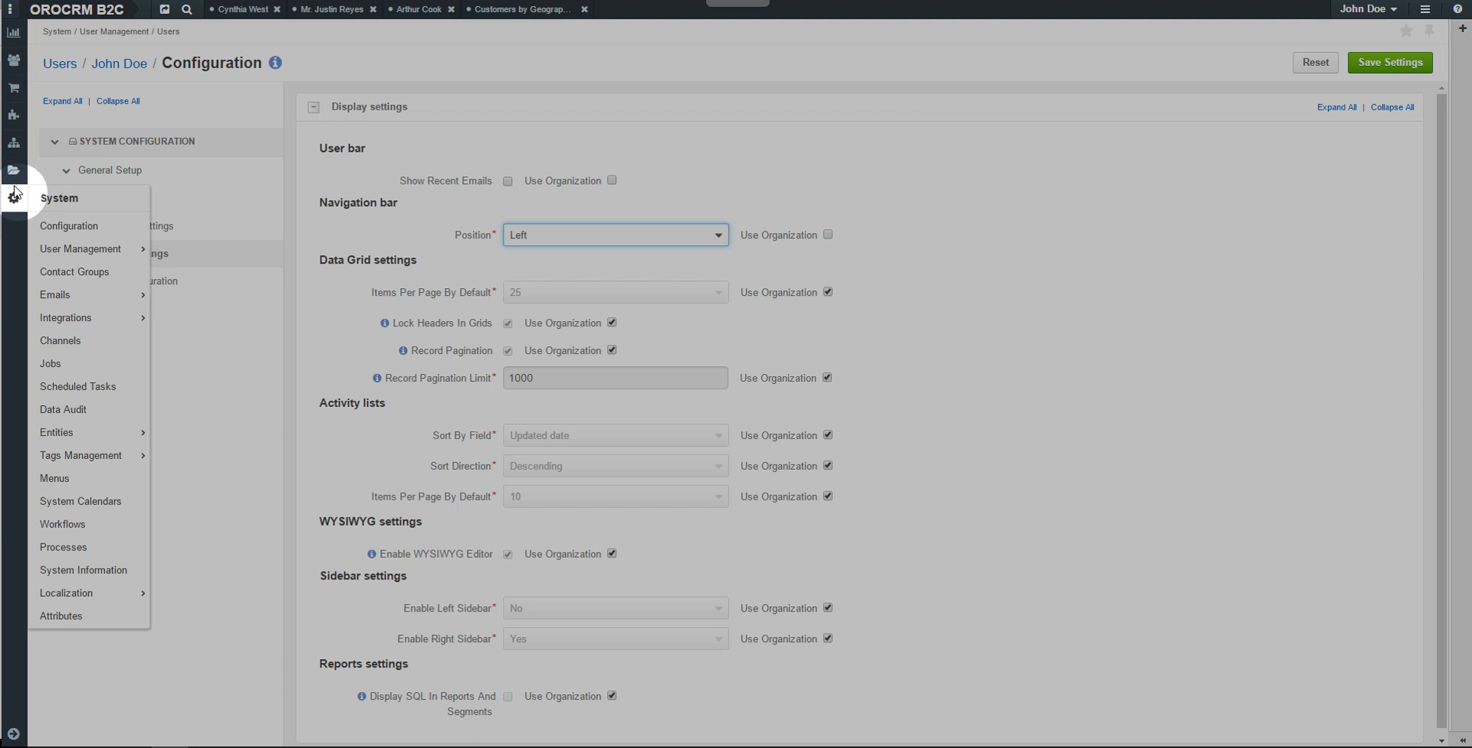
pyautogui.moveTo(16, 42)
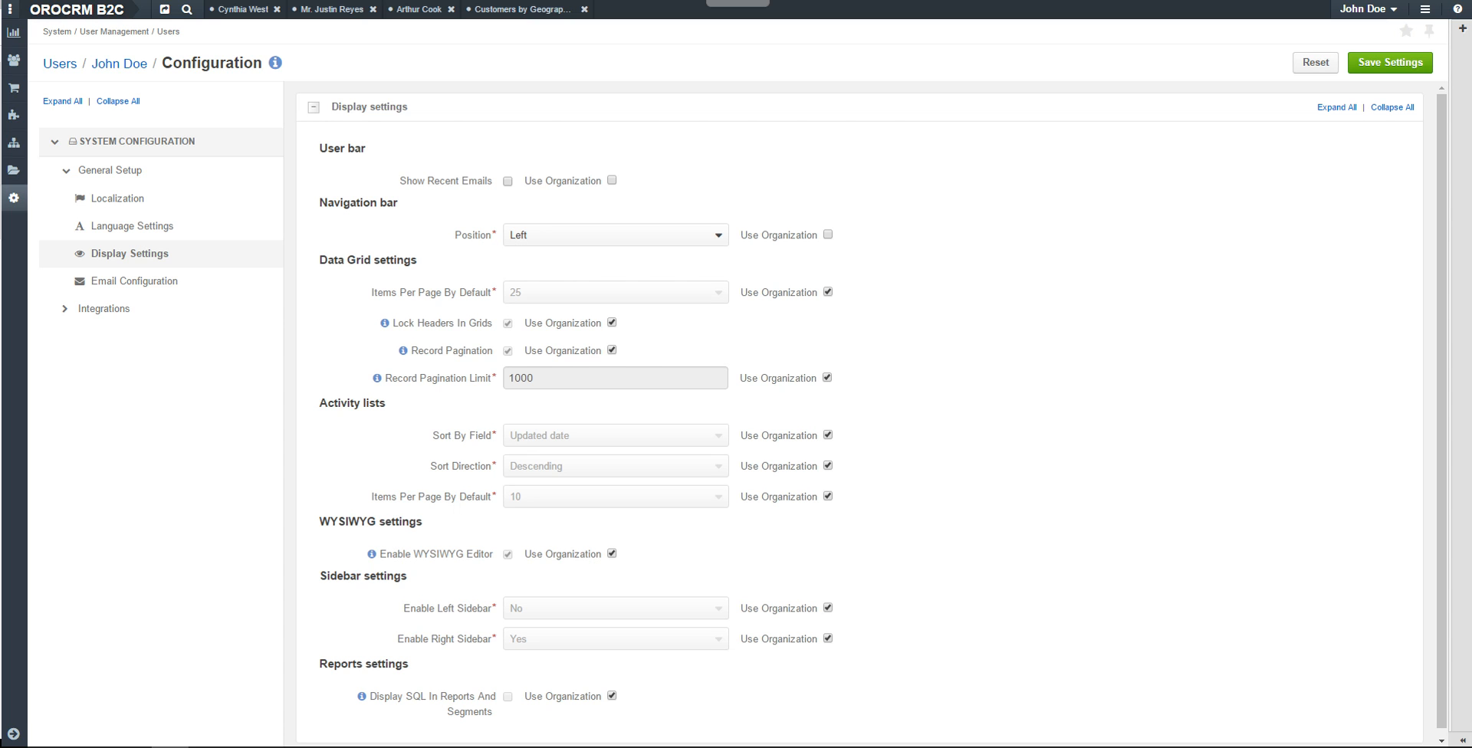
# - Stop using the organization default for the data grids' Items Per Page By Default and review its options, leaving 25 selected
pyautogui.click(829, 293)
pyautogui.click(581, 292)
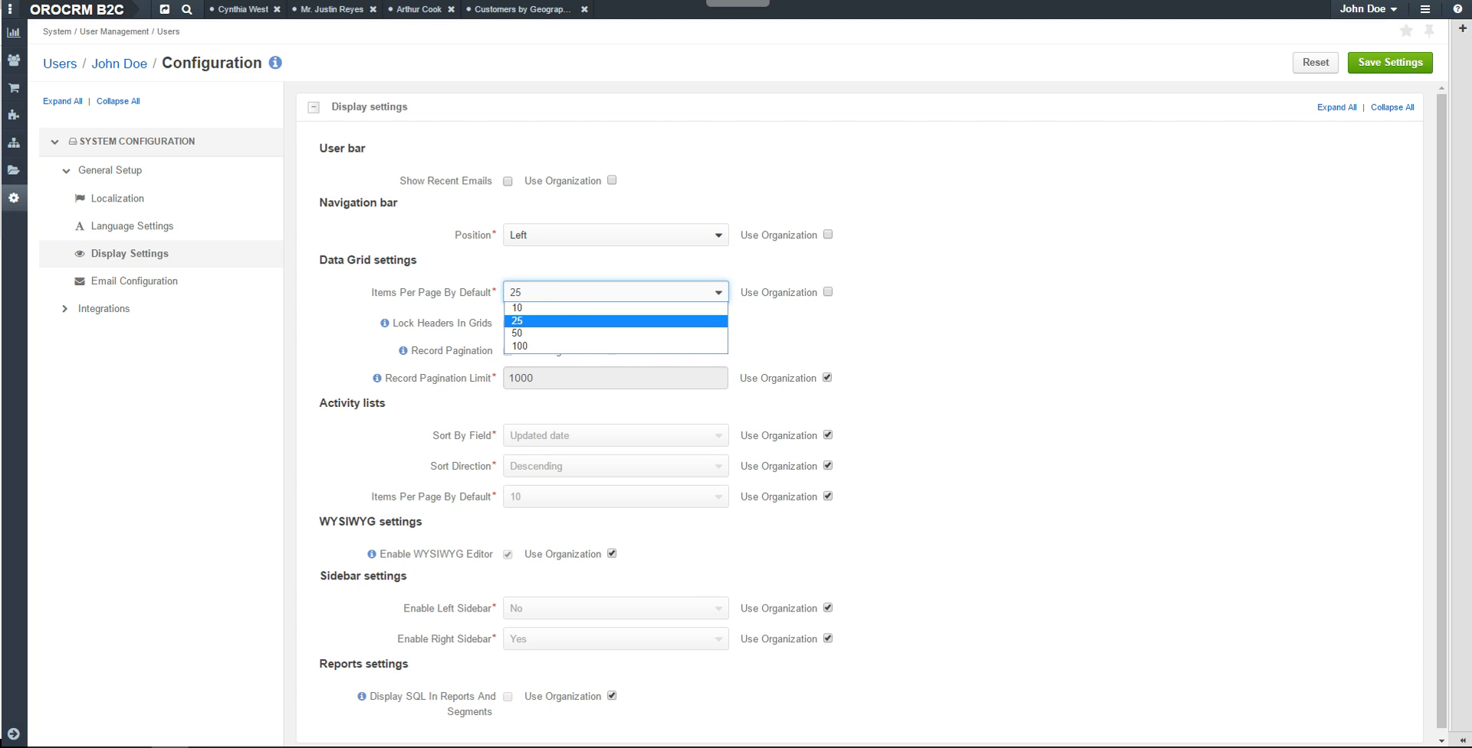
pyautogui.press('Escape')
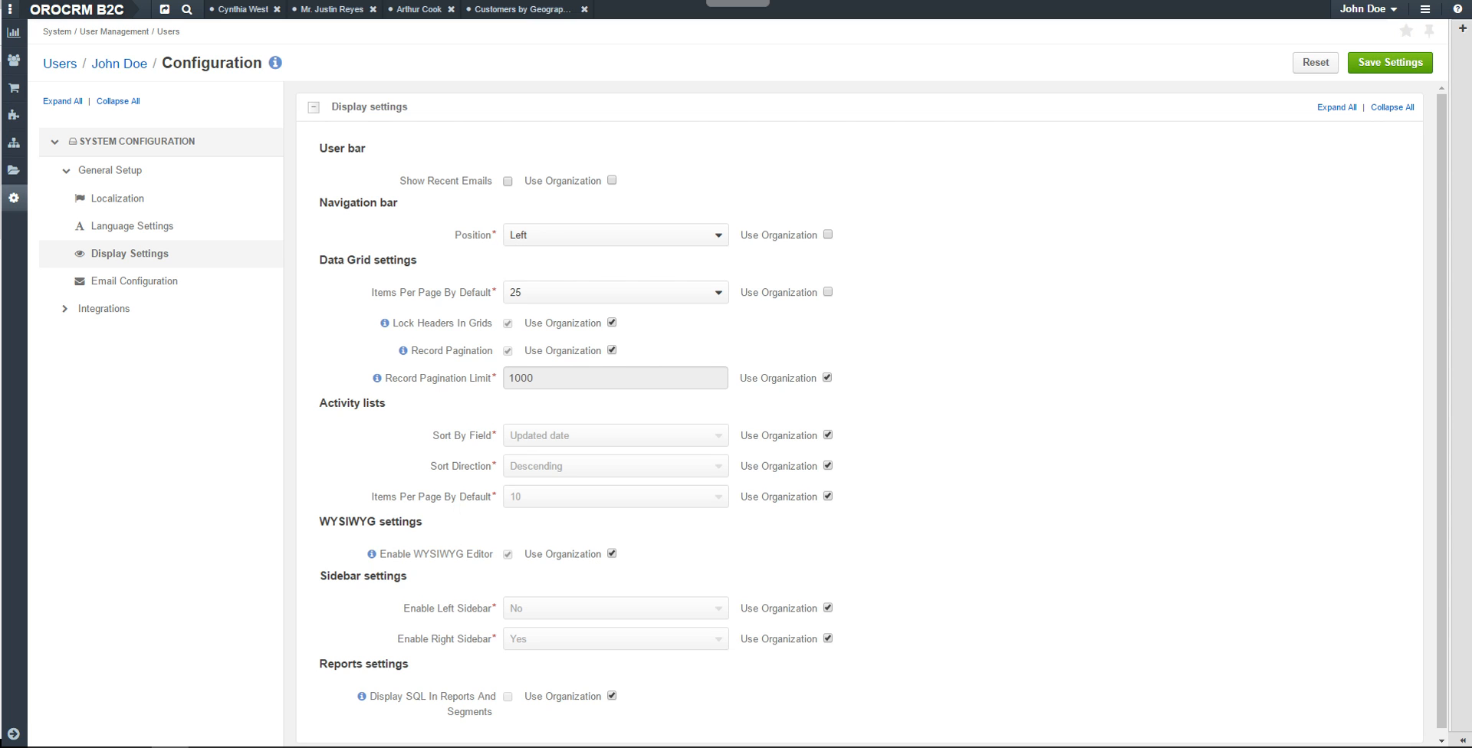
pyautogui.click(615, 235)
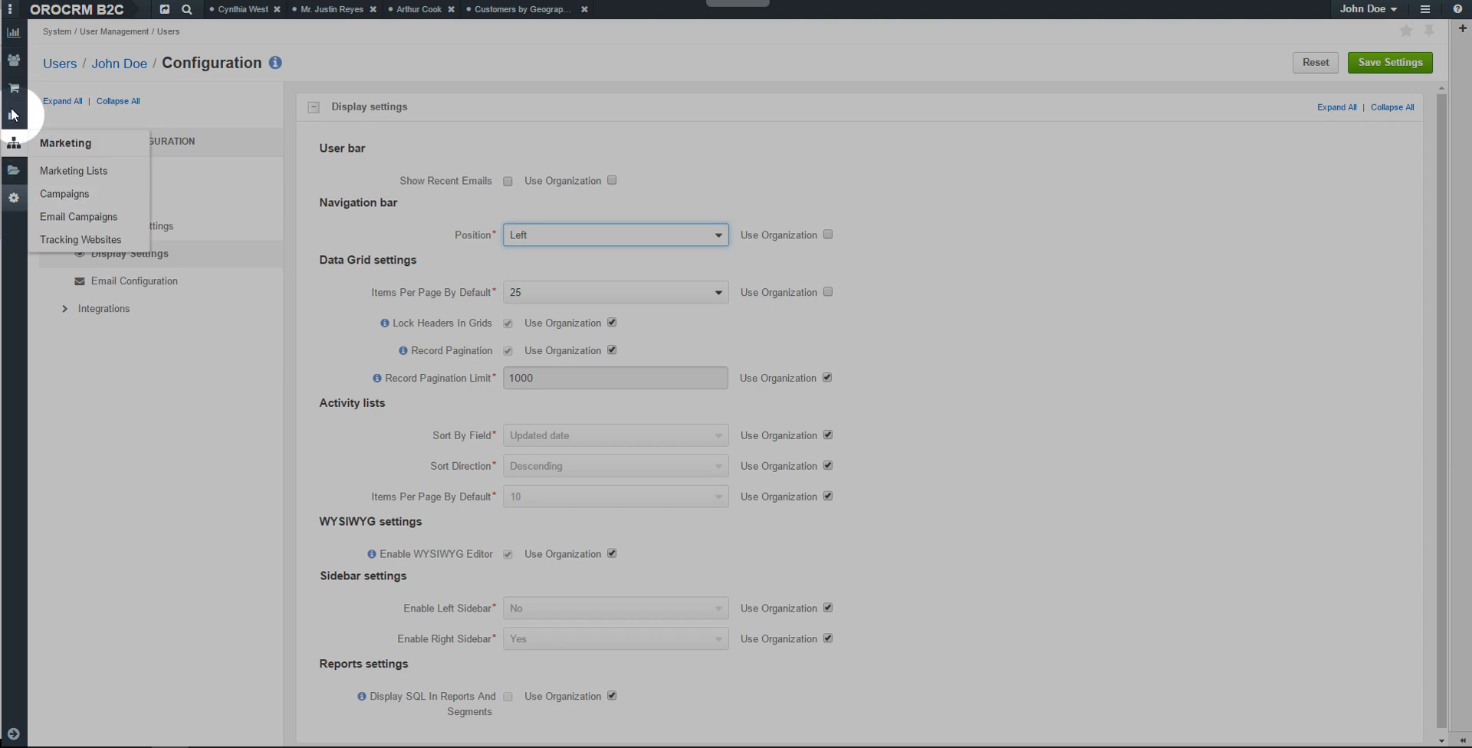
# - Open the list of all contacts and show 100 records per page
pyautogui.click(70, 115)
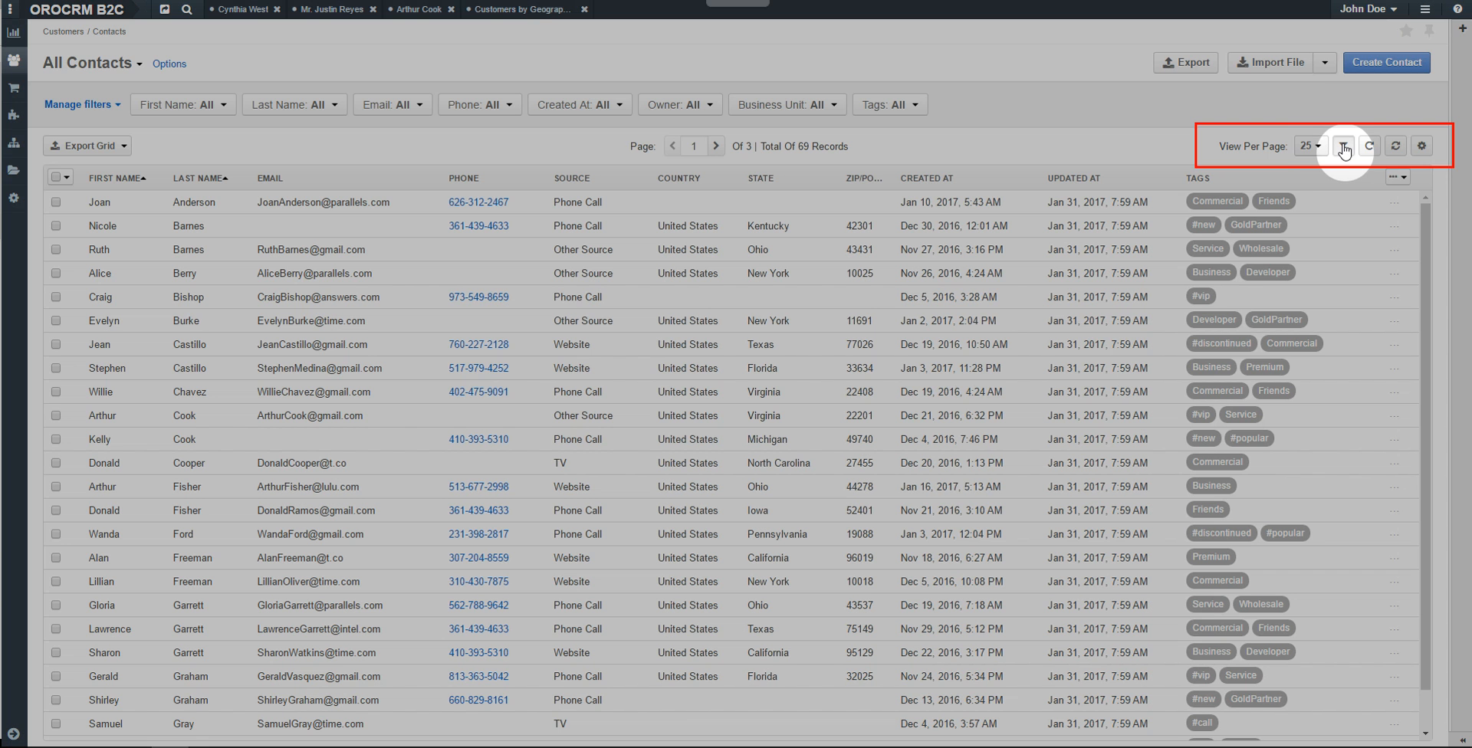
pyautogui.click(1324, 148)
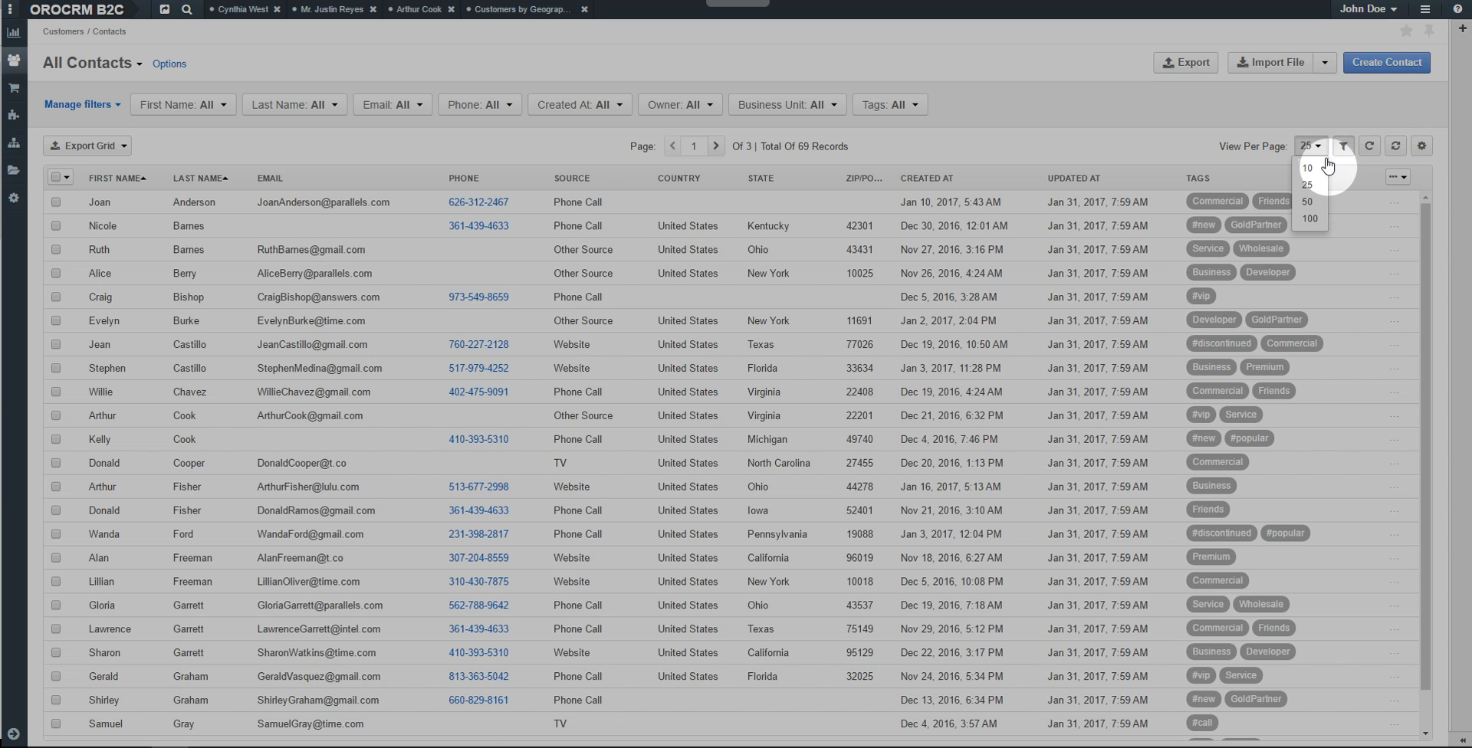
pyautogui.click(1310, 219)
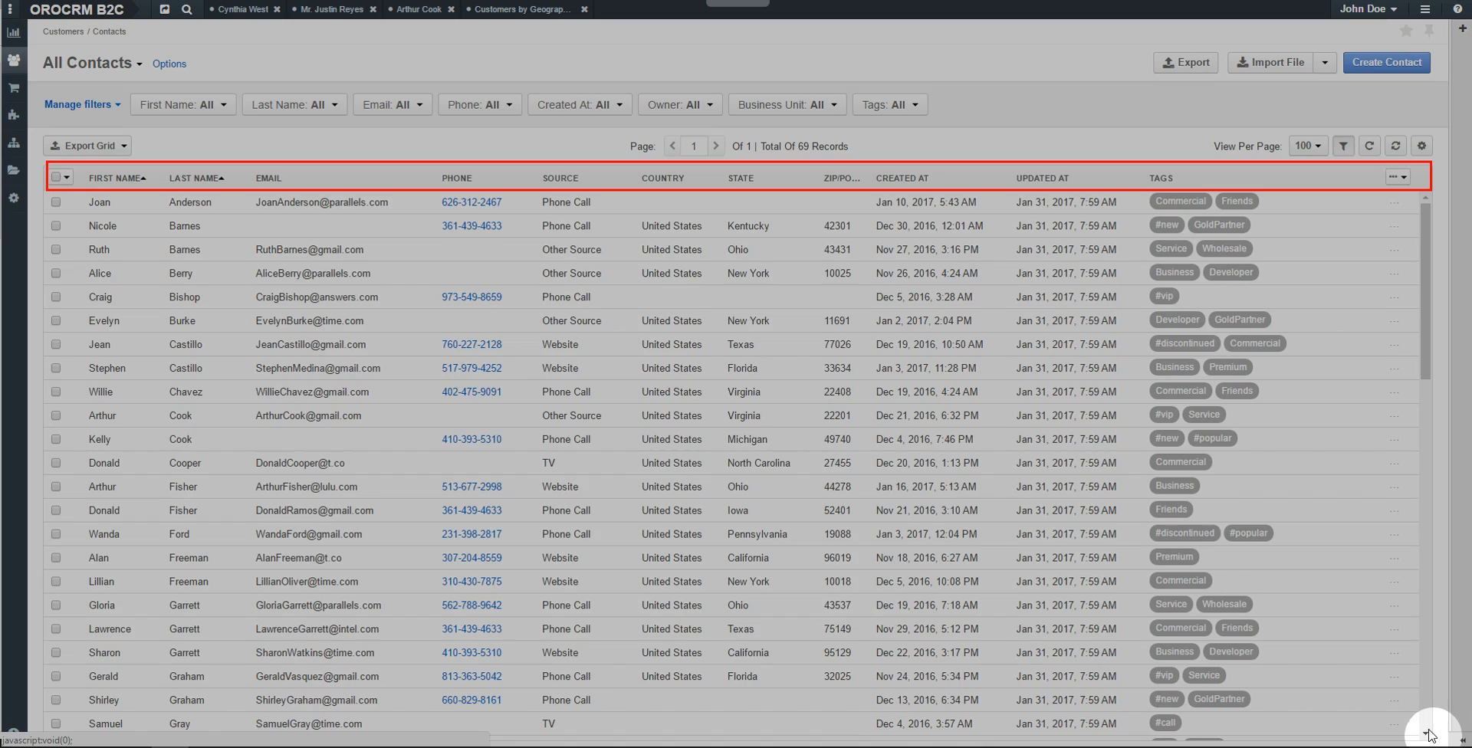
# - Open a California contact with source Website near the end of the list and page forward two records
pyautogui.click(1427, 735)
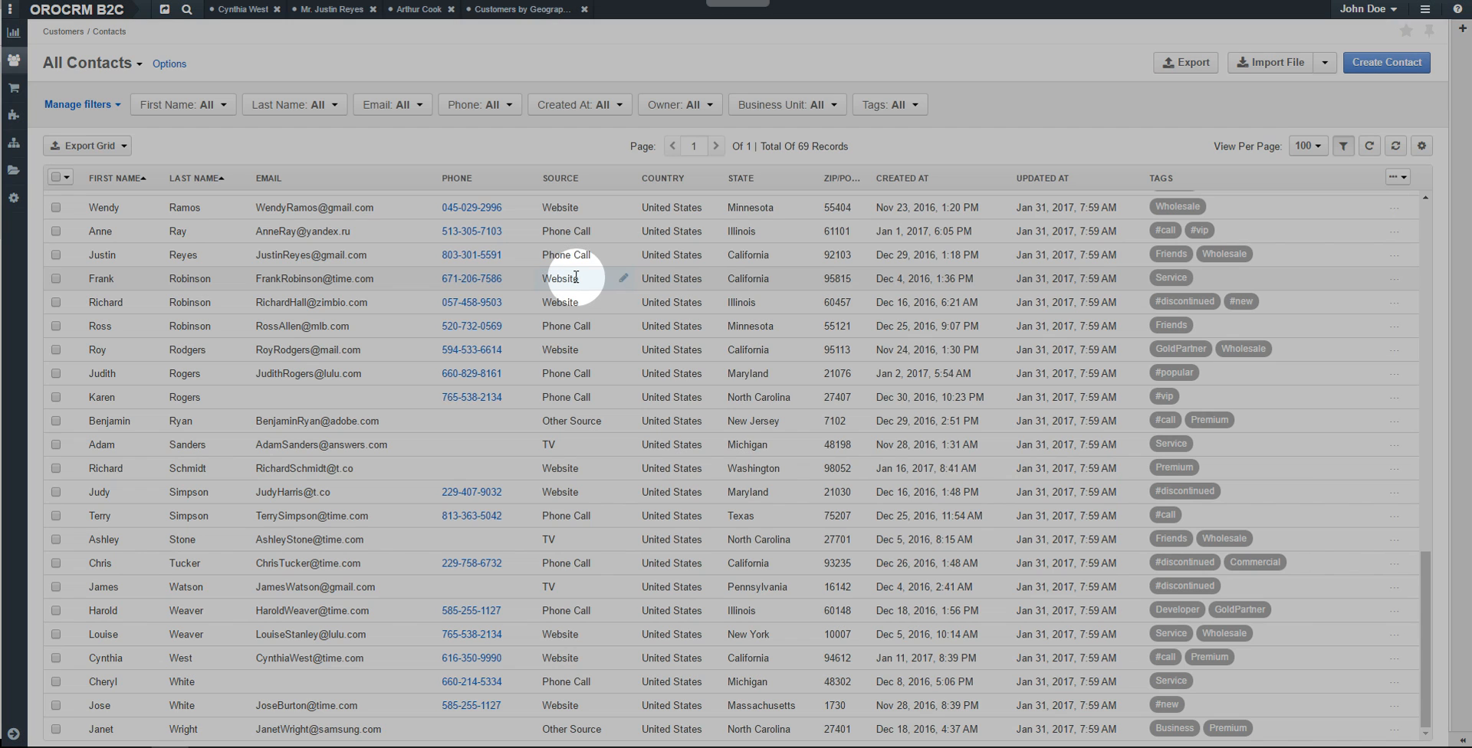
pyautogui.click(576, 277)
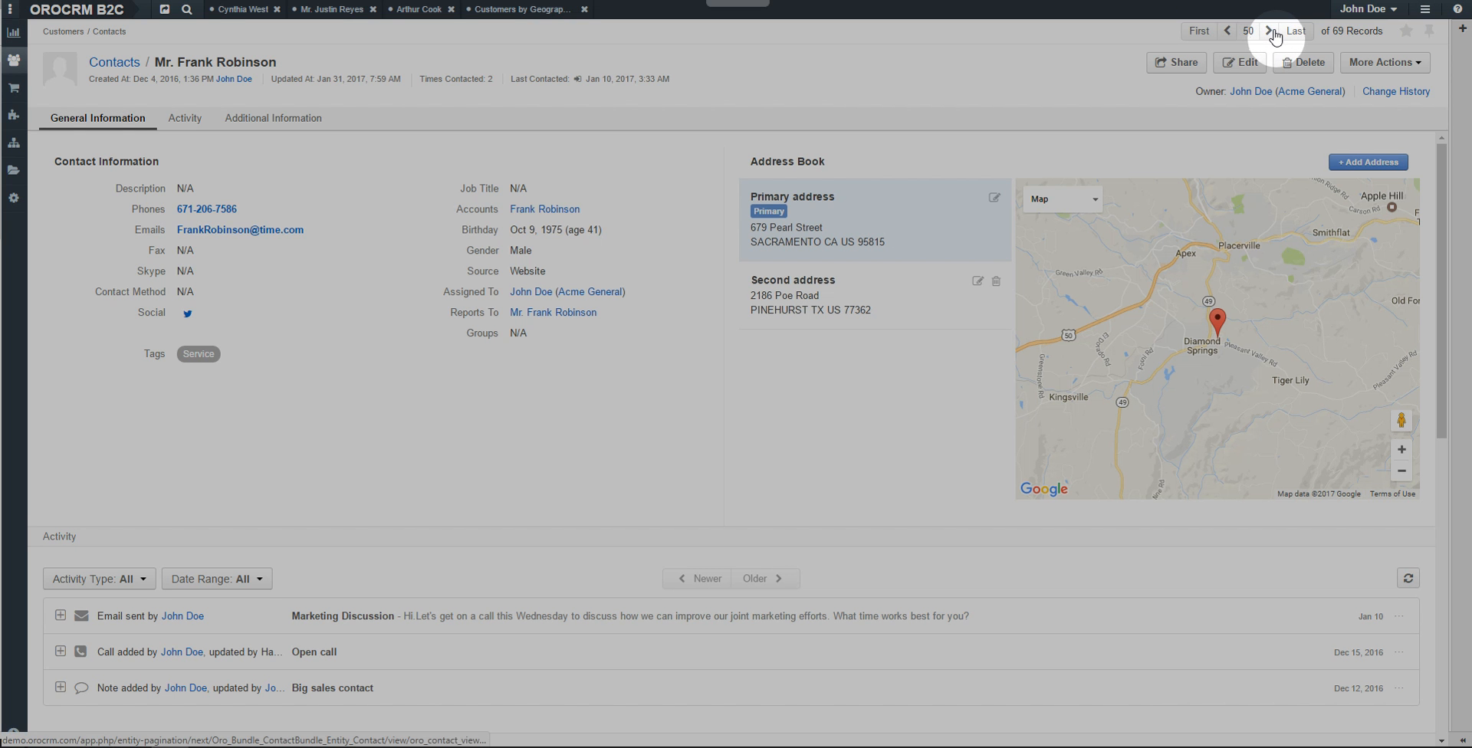
pyautogui.click(1271, 32)
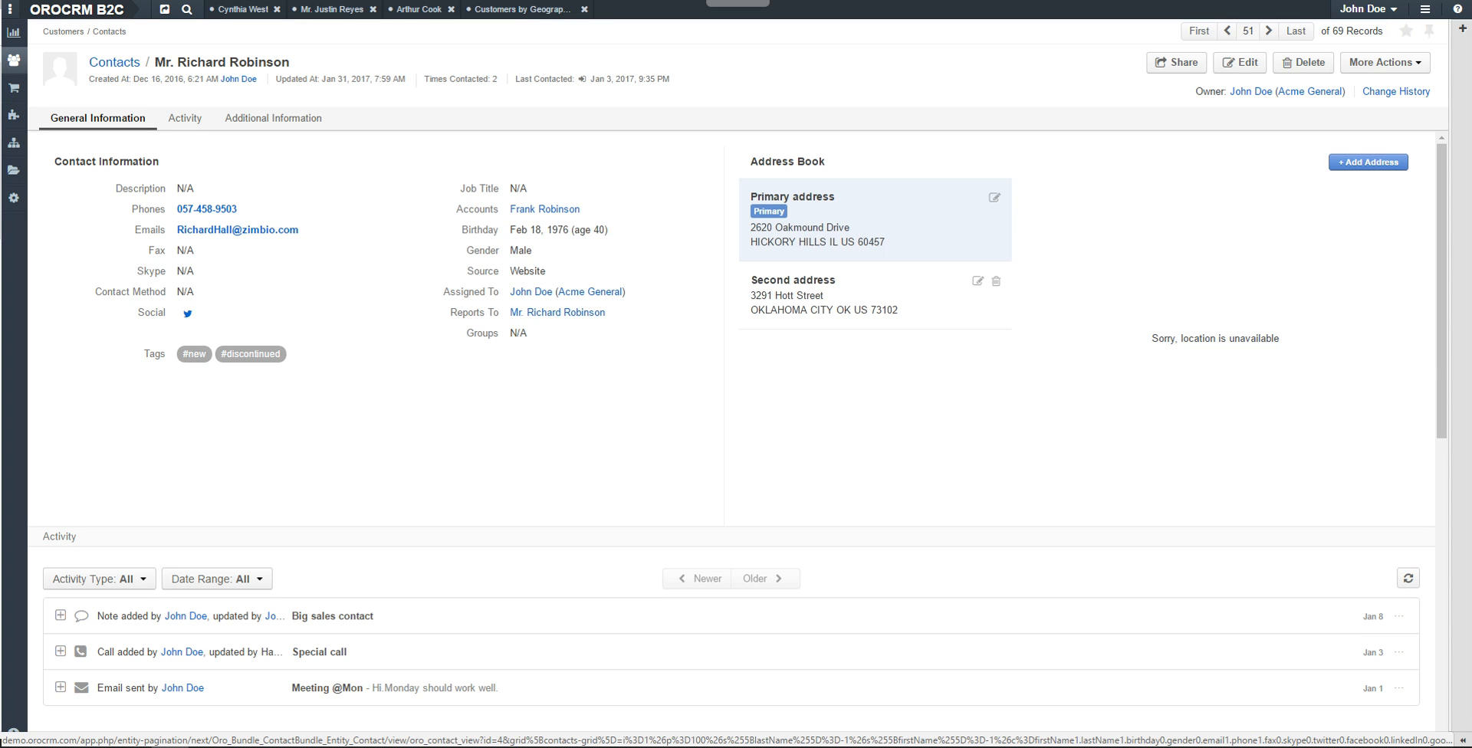
pyautogui.click(1270, 30)
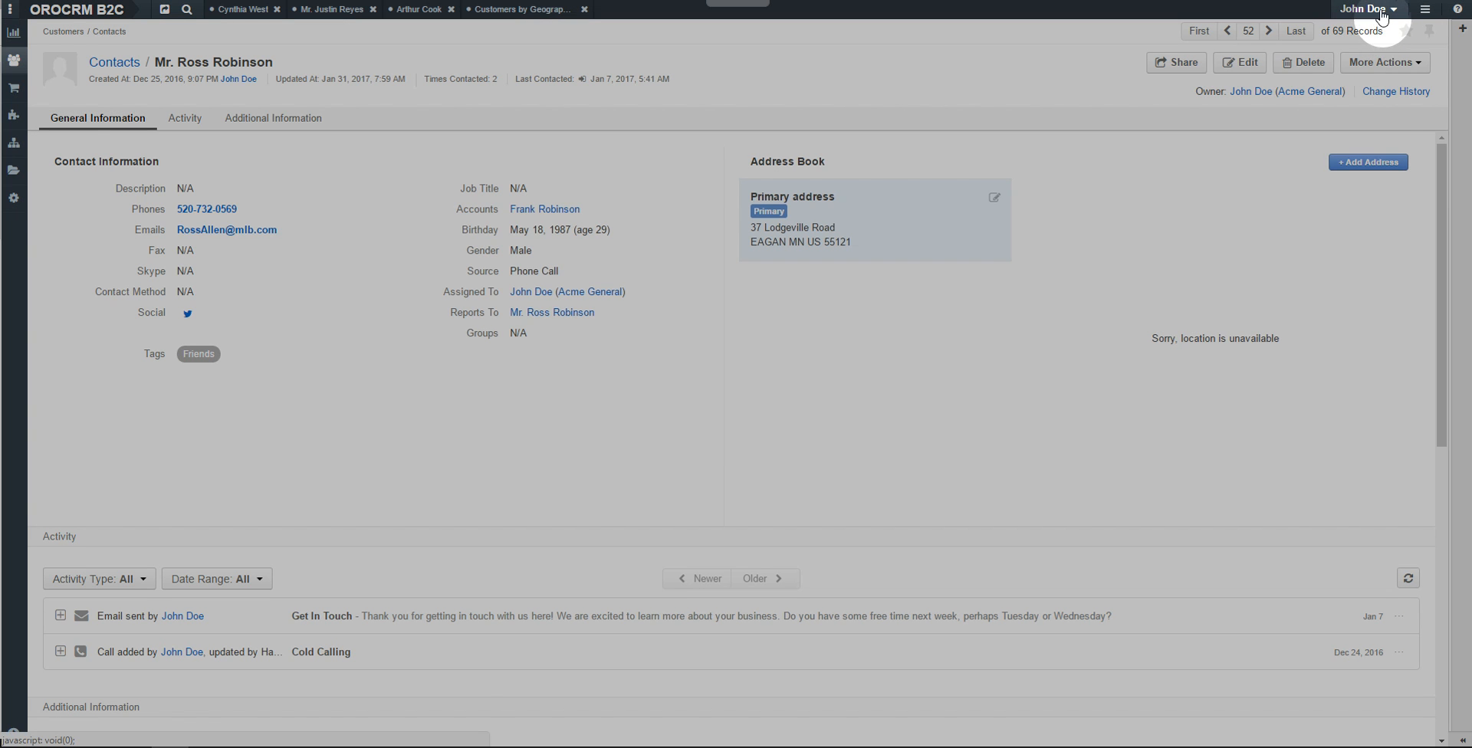
# - Return from the contact record to the display settings of the personal configuration
pyautogui.click(1382, 11)
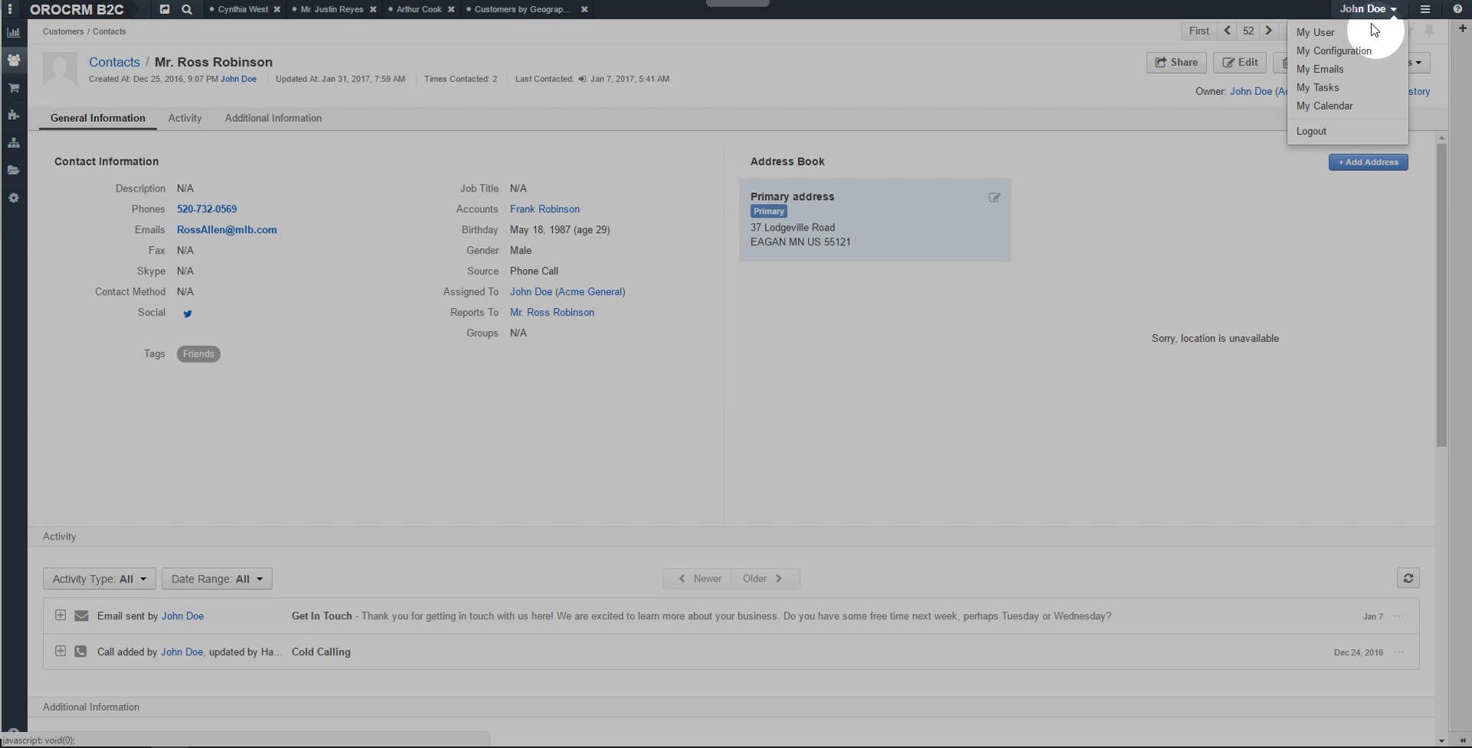
pyautogui.click(1335, 51)
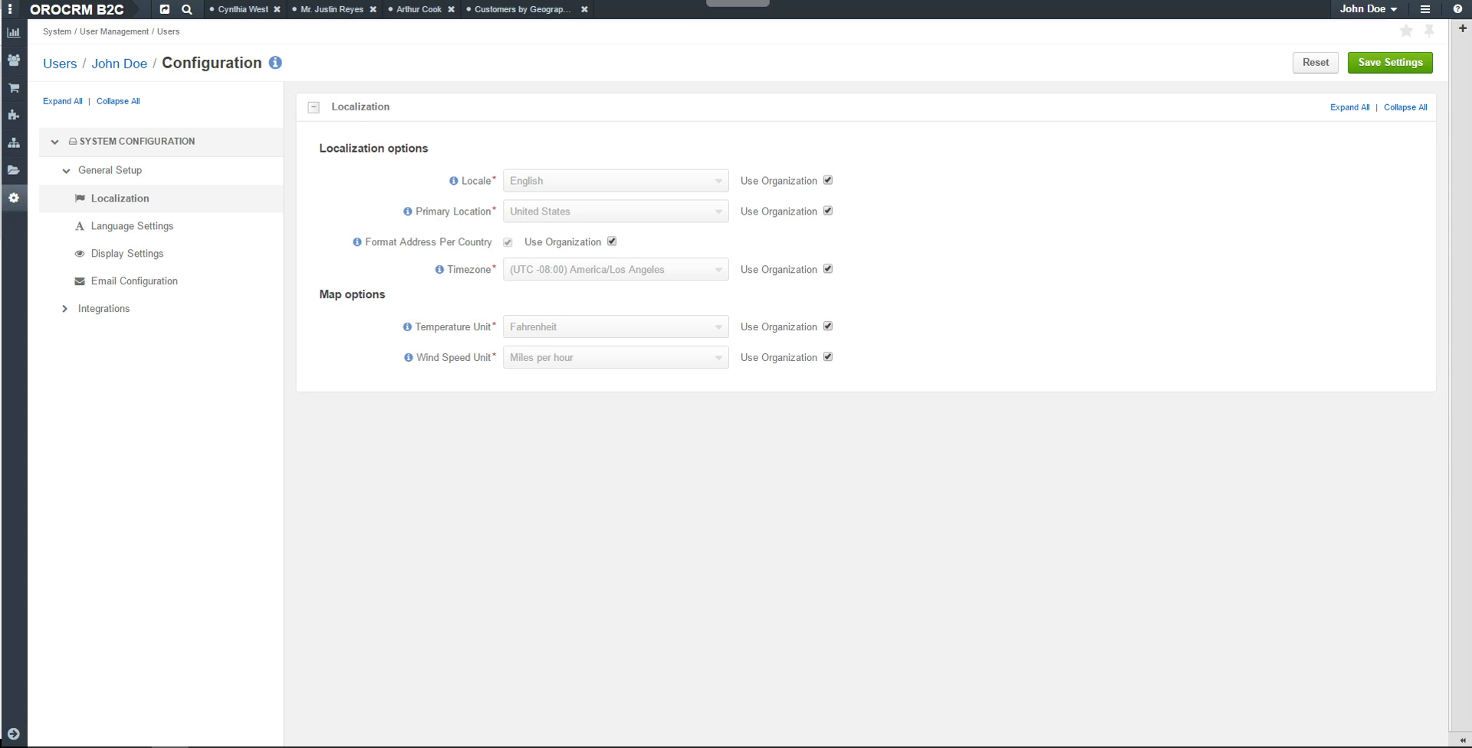
pyautogui.click(127, 254)
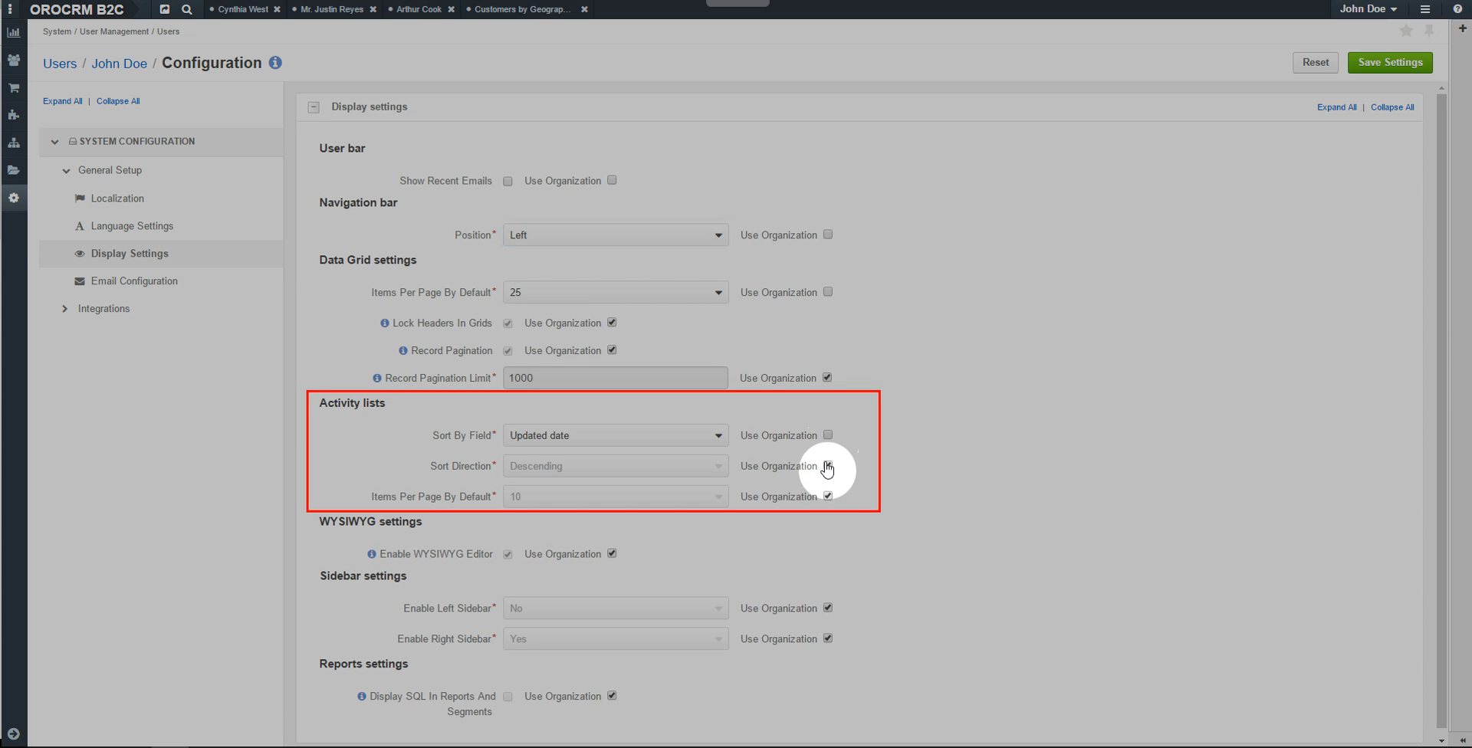
# - Override the organization defaults for the activity lists' Sort Direction and Items Per Page By Default, and review the activity list options
pyautogui.click(827, 467)
pyautogui.click(828, 496)
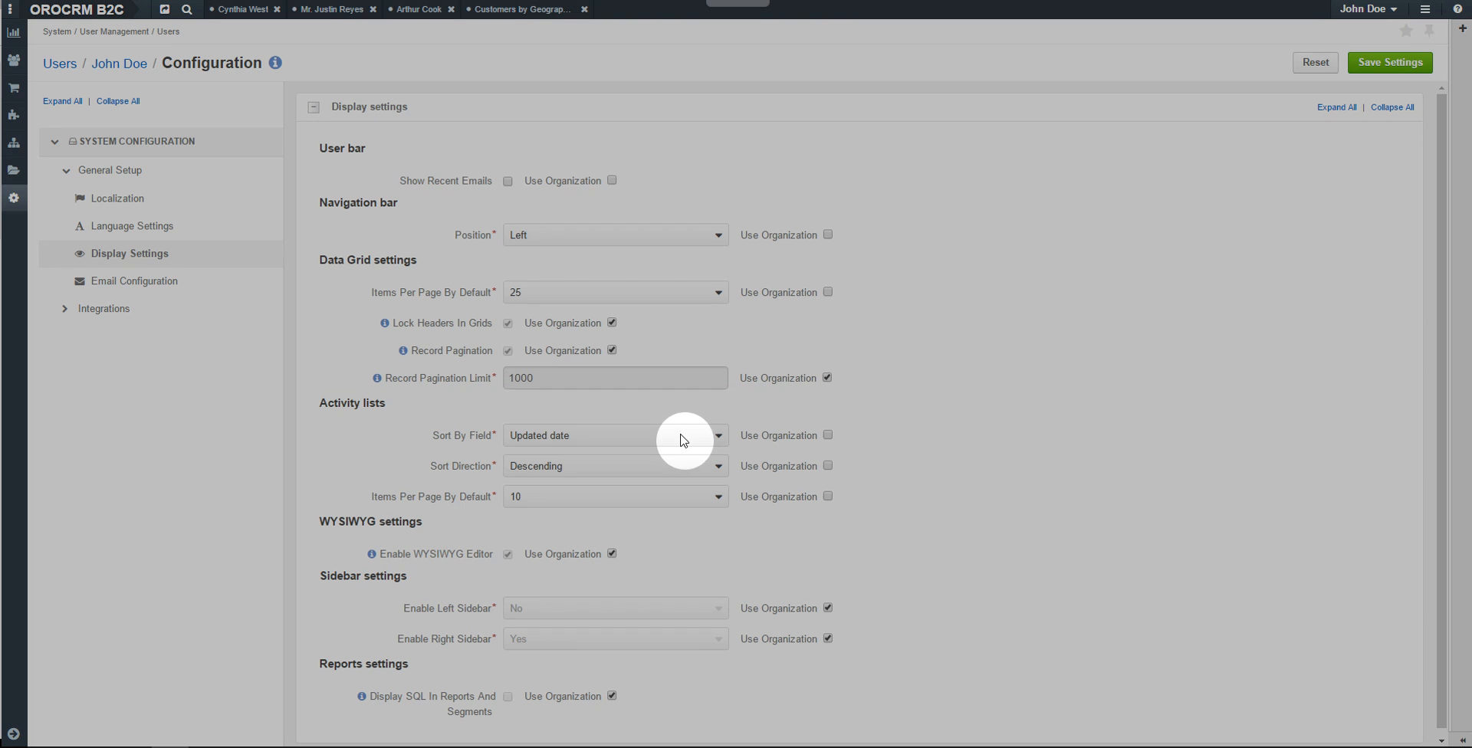
pyautogui.click(687, 437)
pyautogui.click(673, 439)
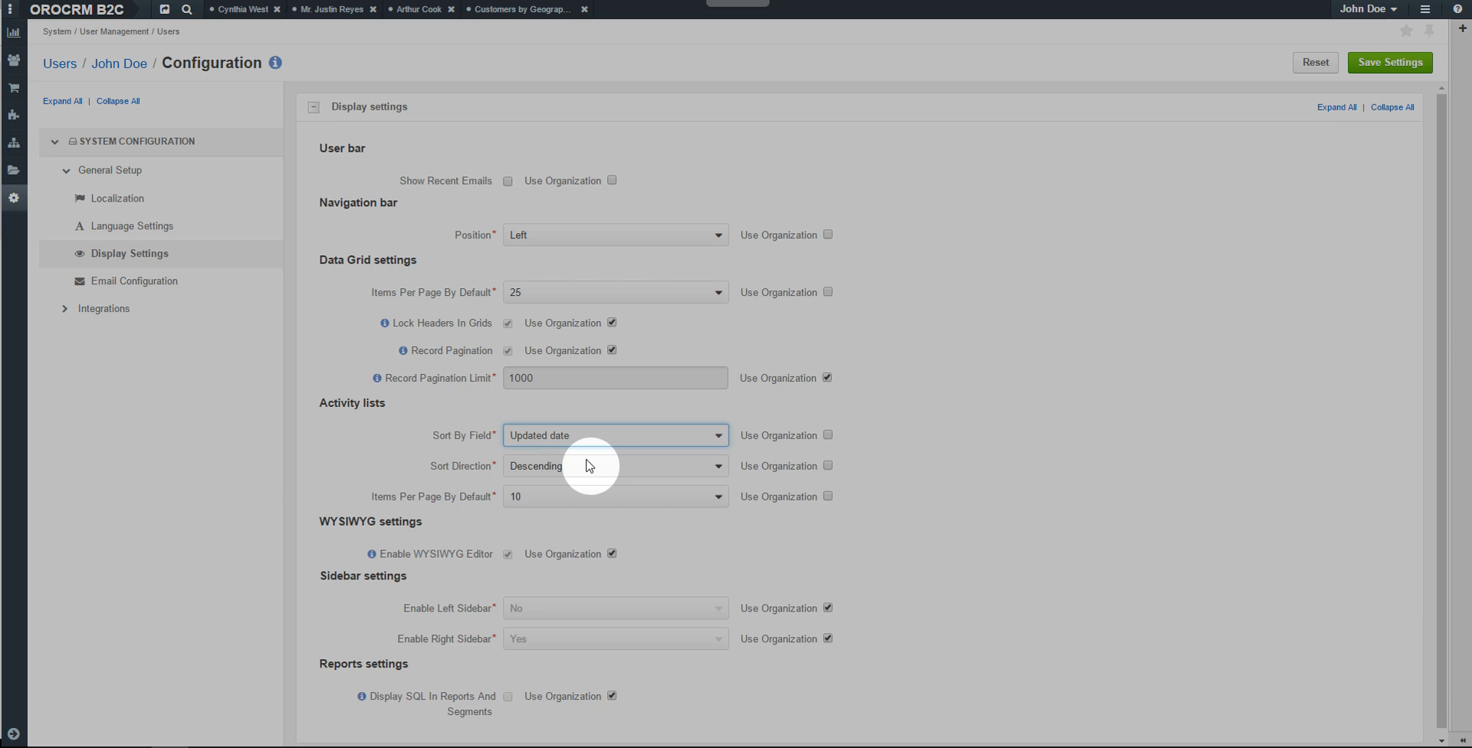
pyautogui.click(585, 464)
pyautogui.click(586, 464)
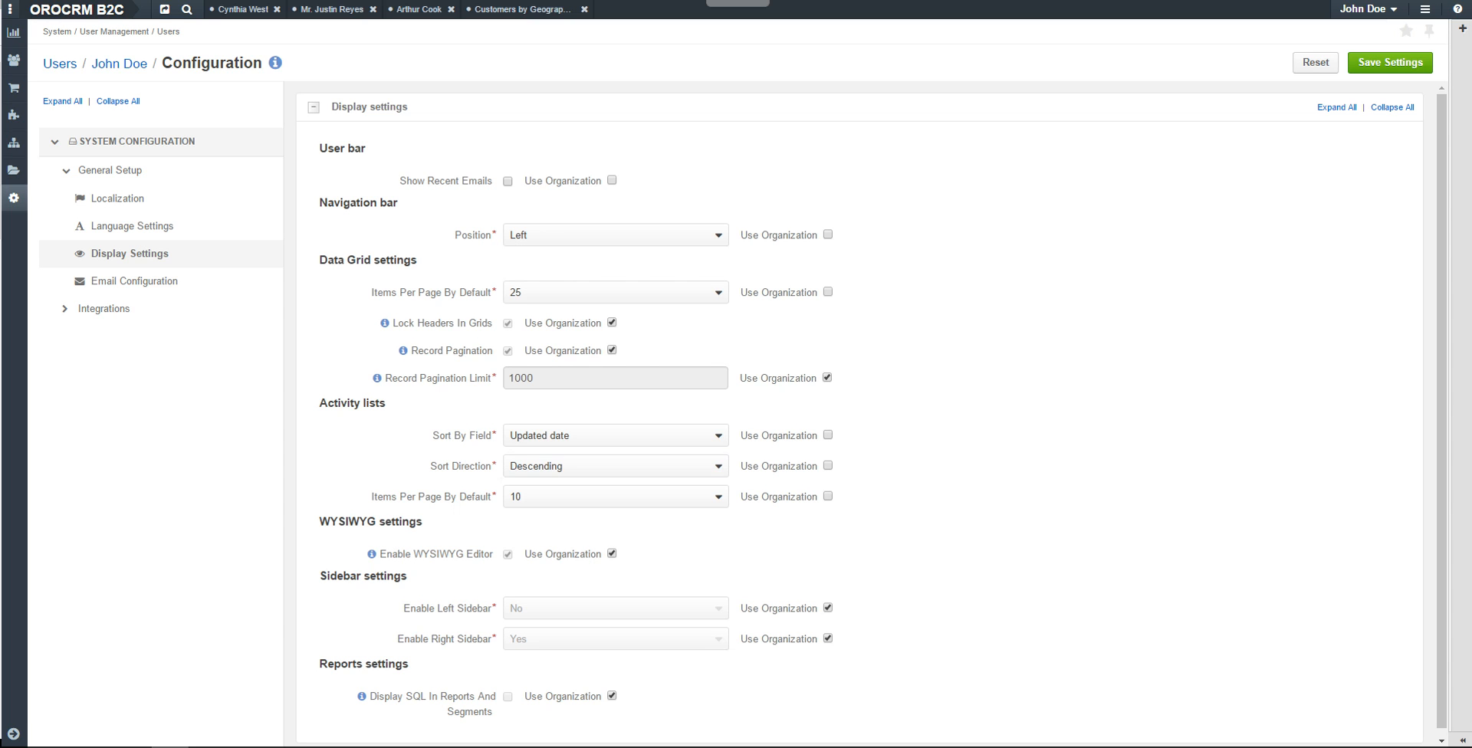
pyautogui.click(707, 495)
# - Add the Recent emails widget to the sidebar and expand the sidebar
pyautogui.click(1462, 28)
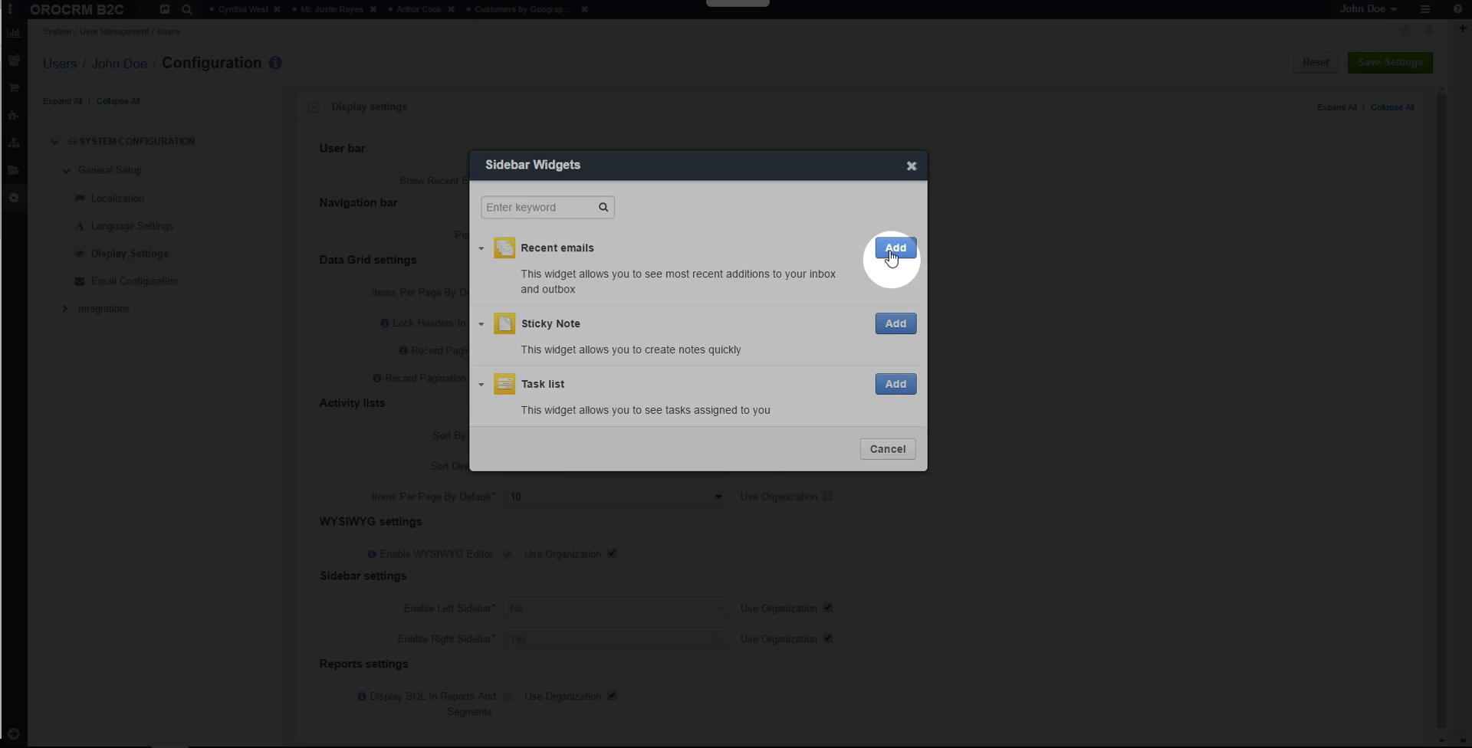
pyautogui.click(895, 249)
pyautogui.click(911, 166)
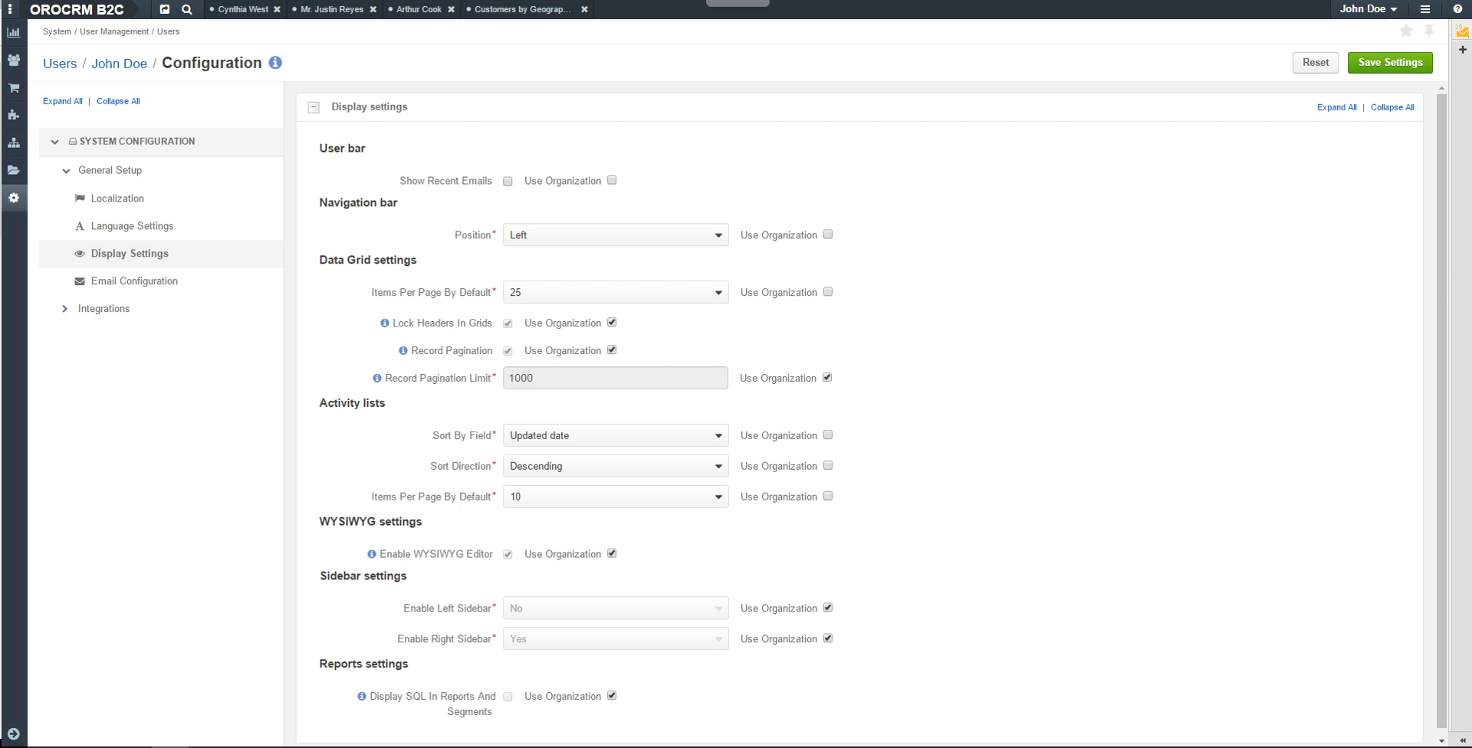
pyautogui.click(1462, 31)
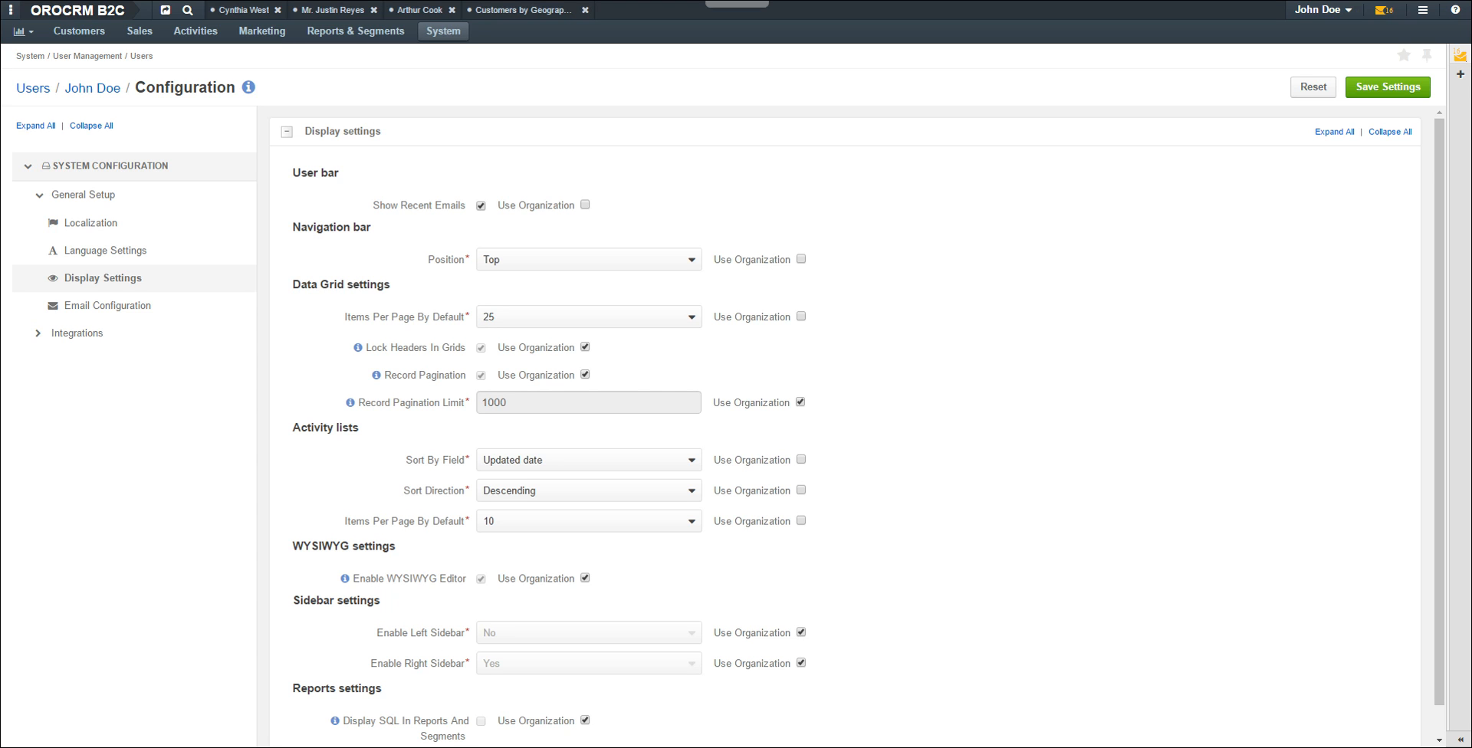
pyautogui.click(1461, 740)
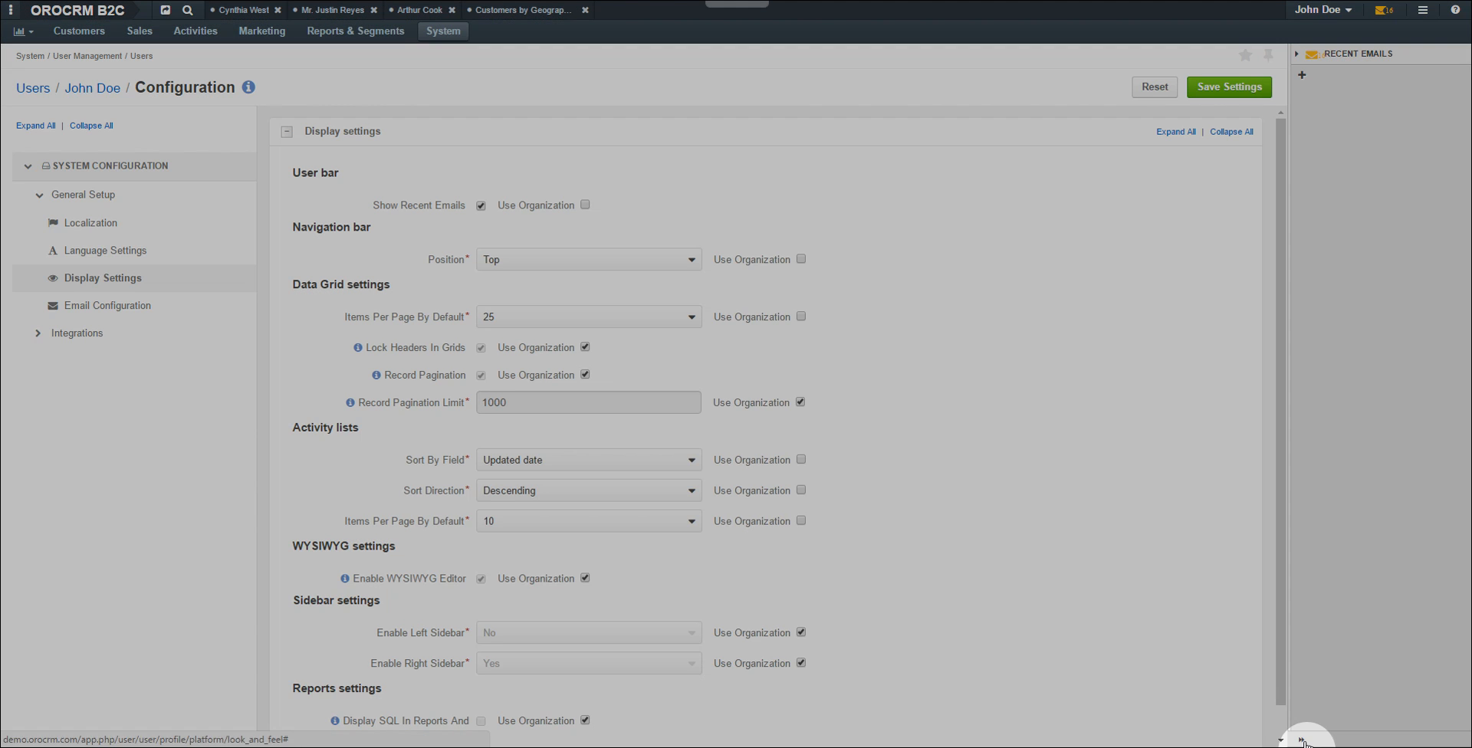